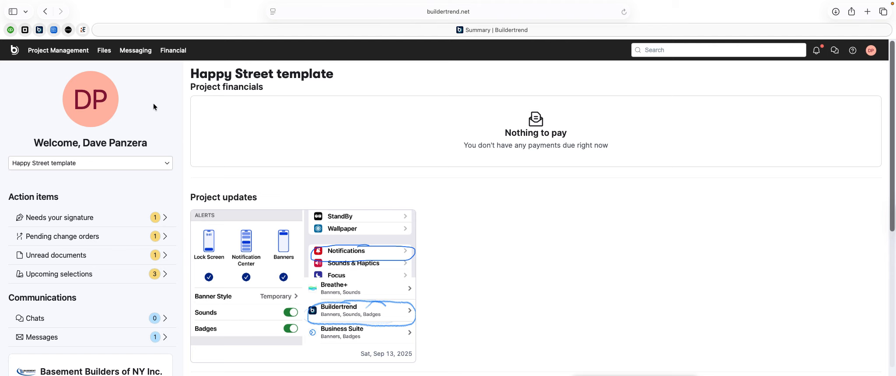
- Open the Project Management menu from the Happy Street template Summary page
left_click(52, 54)
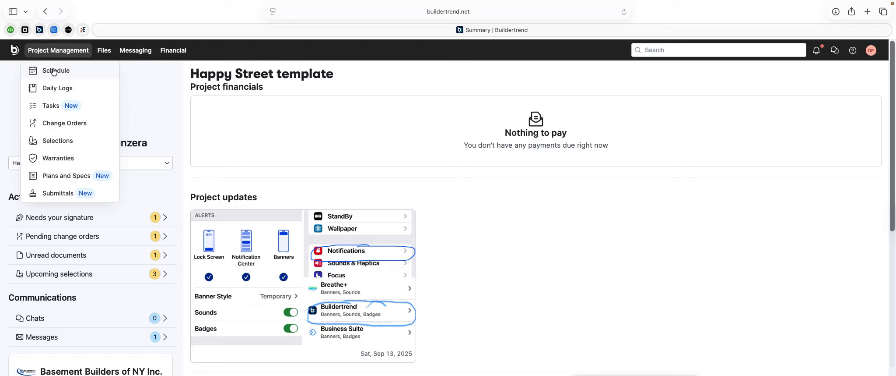
- Review the Schedule's May 2026 Month calendar and its Selection Choice deadlines, then reopen Project Management
left_click(55, 70)
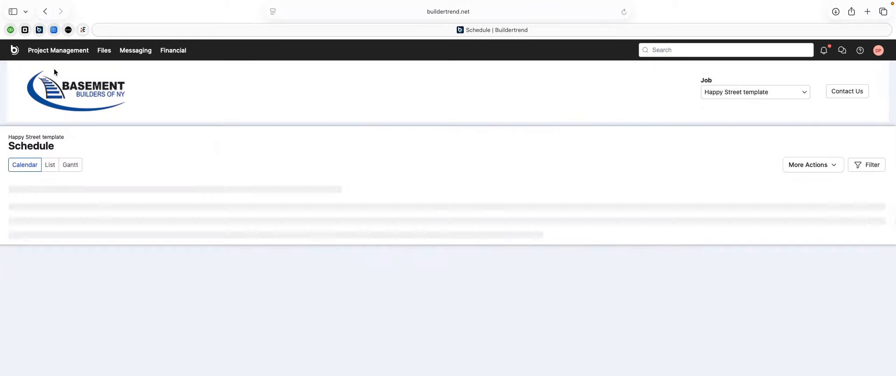
scroll(112, 223, "down", 10)
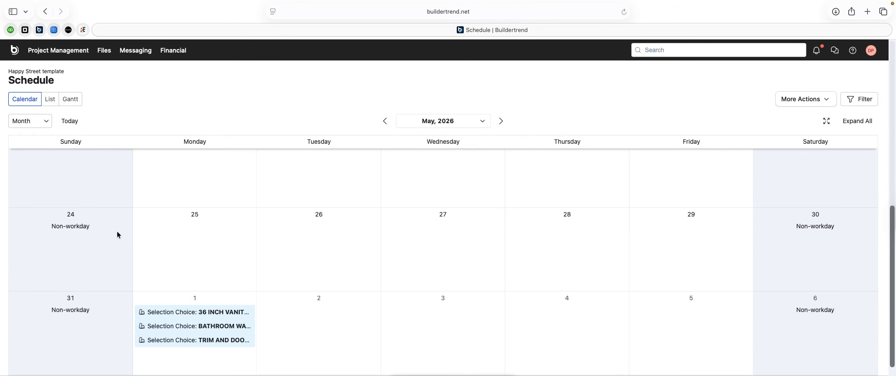
mouse_move(177, 339)
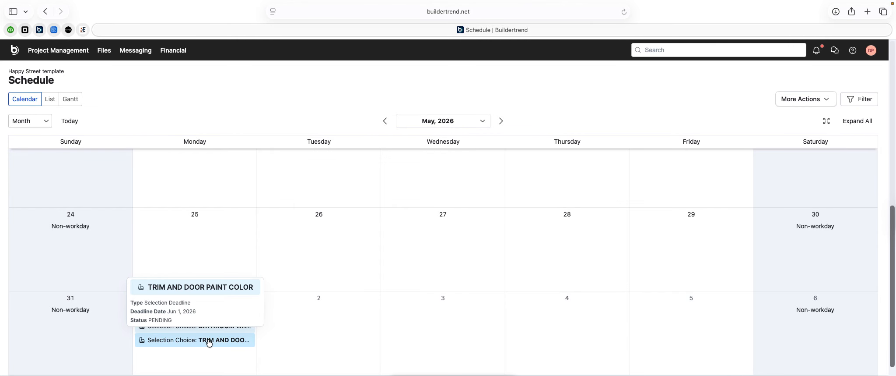
scroll(207, 336, "up", 1)
mouse_move(209, 341)
scroll(209, 341, "up", 3)
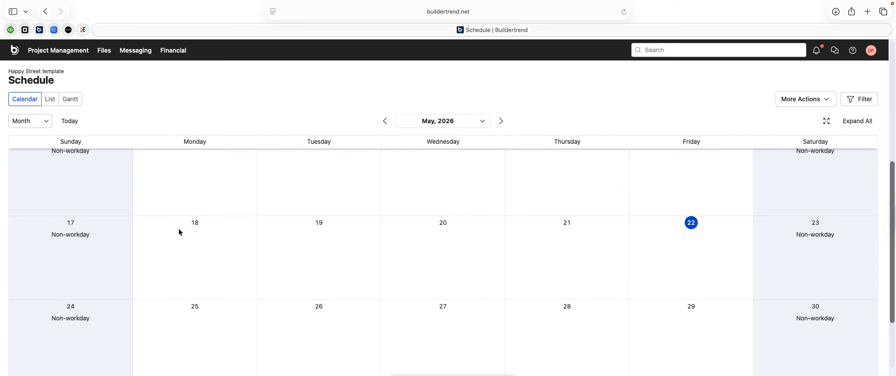
left_click(50, 52)
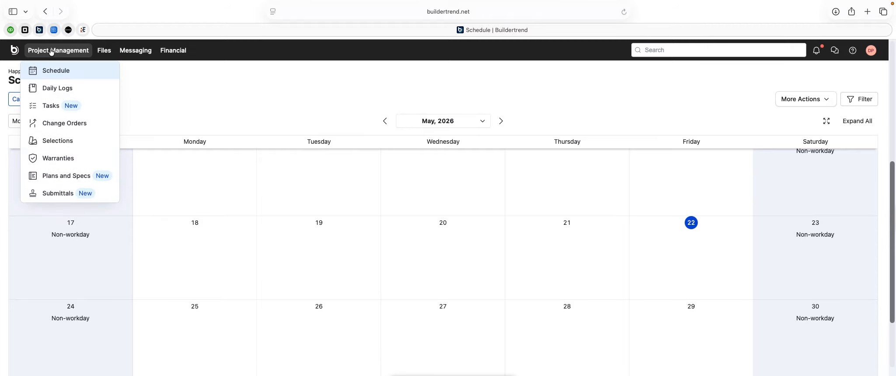
- On the Change Orders page, submit a change order request titled 'add one light'
left_click(55, 123)
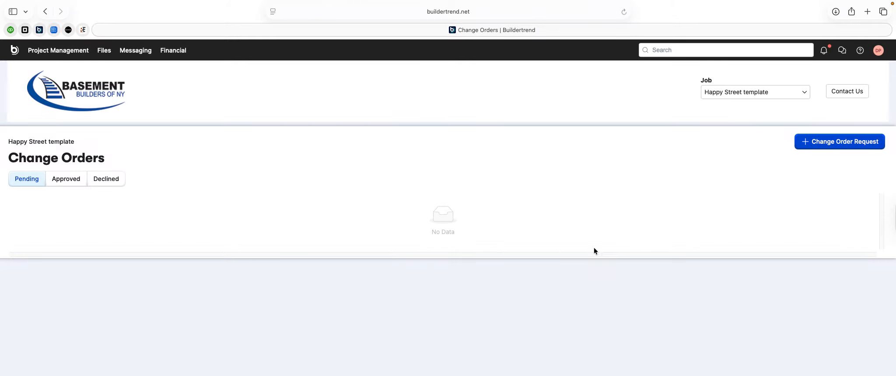
left_click(817, 148)
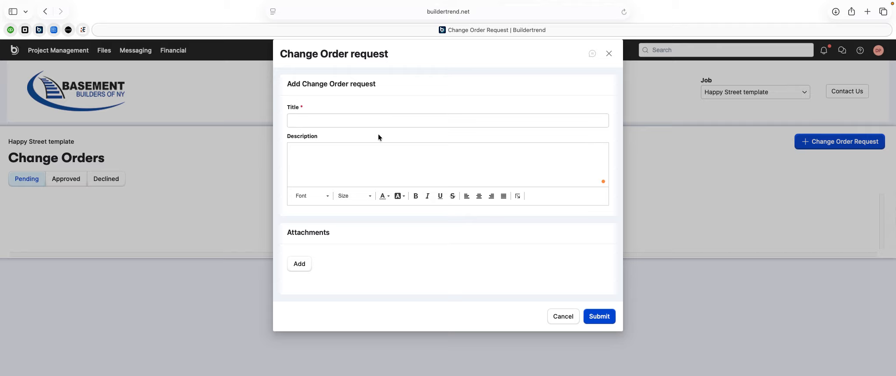
left_click(318, 118)
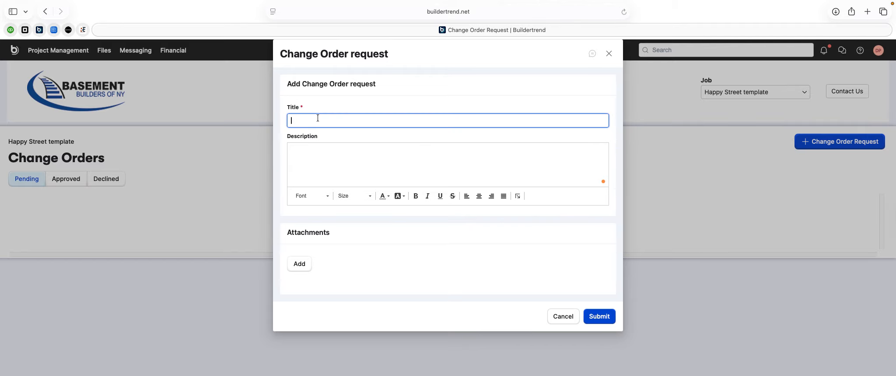
type("add one light")
left_click(601, 315)
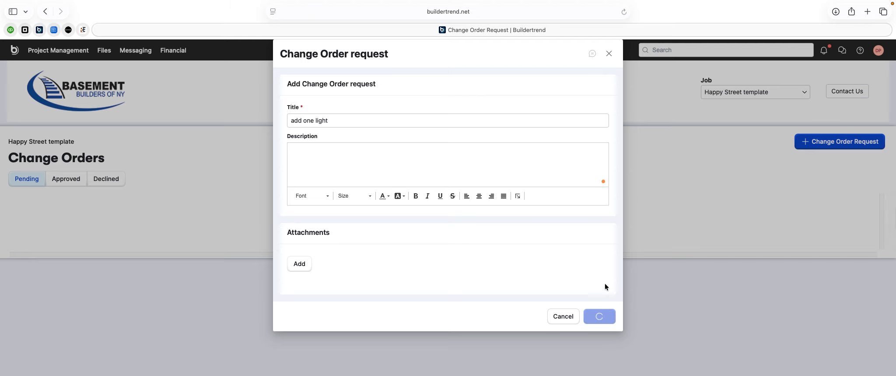
left_click(608, 55)
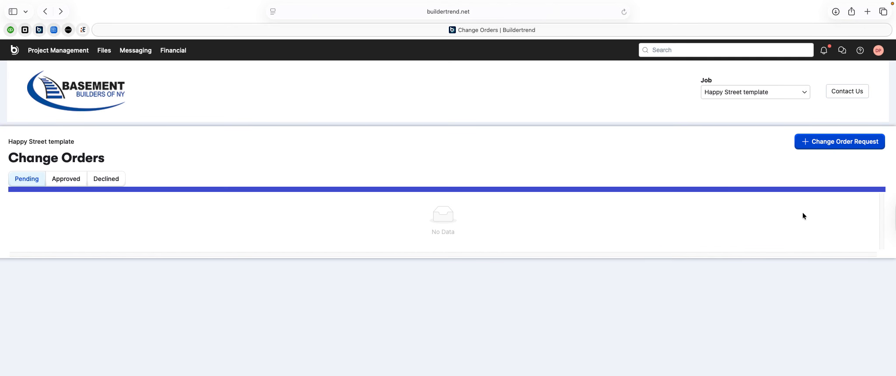
left_click(79, 53)
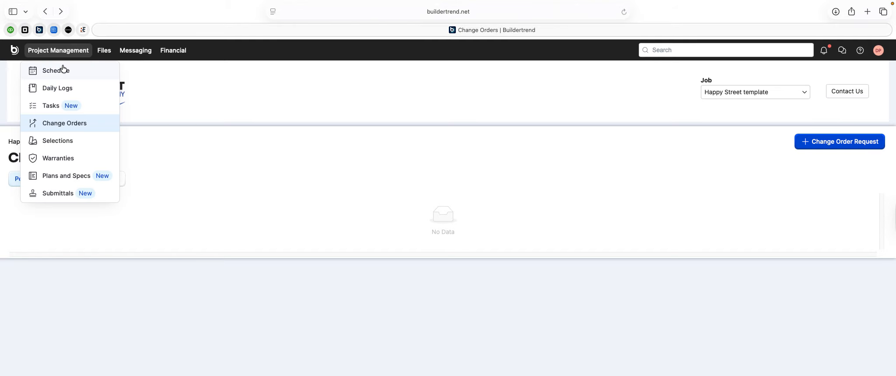
- Open the 36 INCH VANITY W/SINK TOP selection from the Selections page
left_click(53, 139)
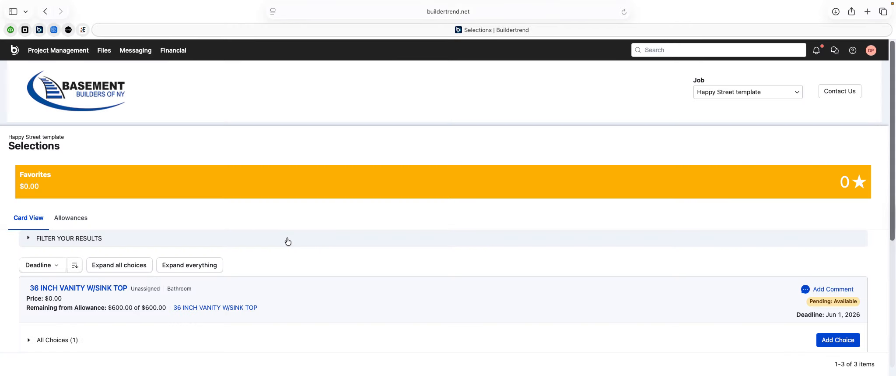
scroll(315, 310, "down", 2)
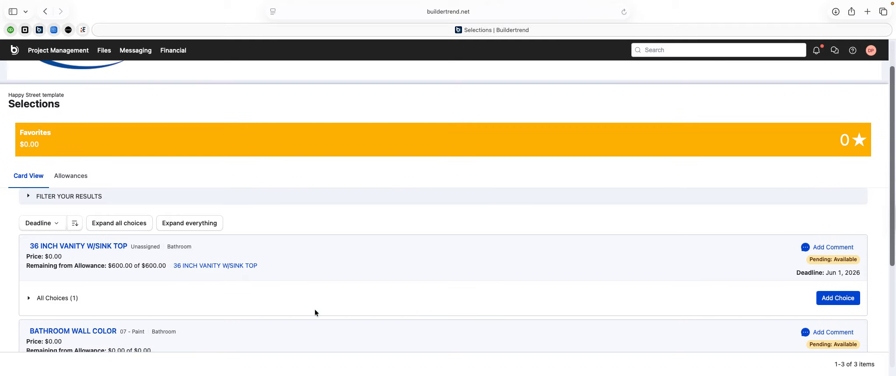
scroll(314, 310, "down", 2)
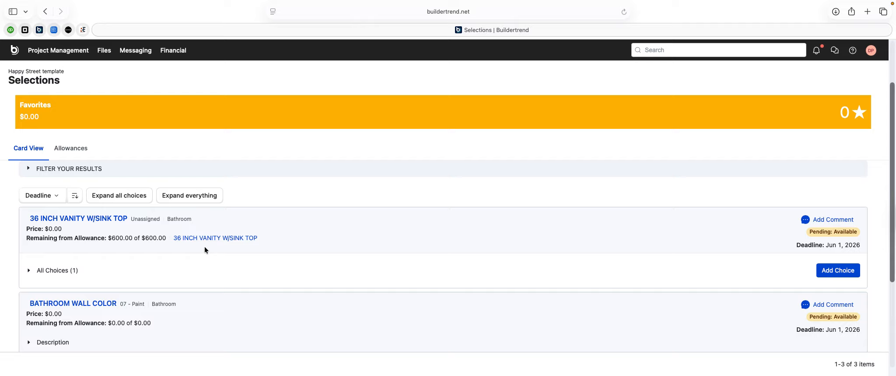
scroll(151, 175, "down", 1)
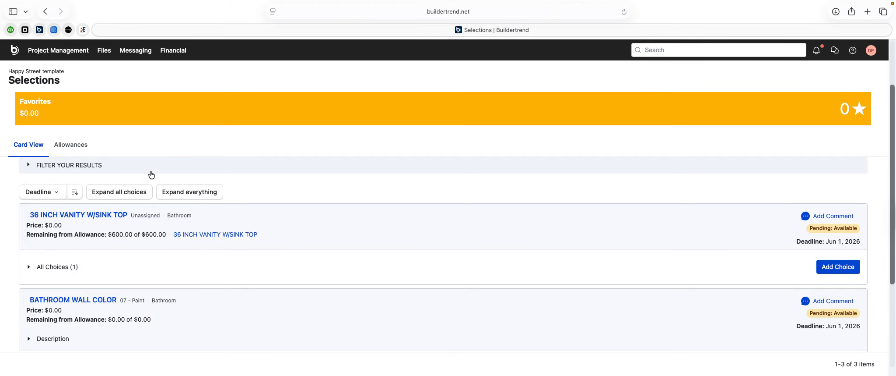
left_click(83, 215)
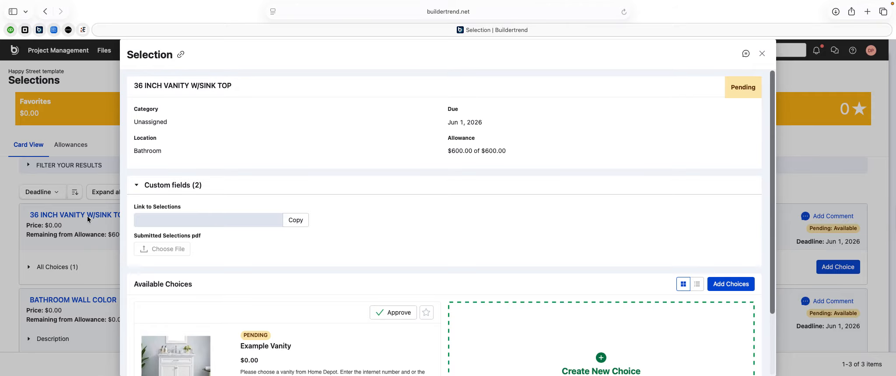
- Save the Example Vanity choice and close it back to the selection
scroll(288, 258, "down", 3)
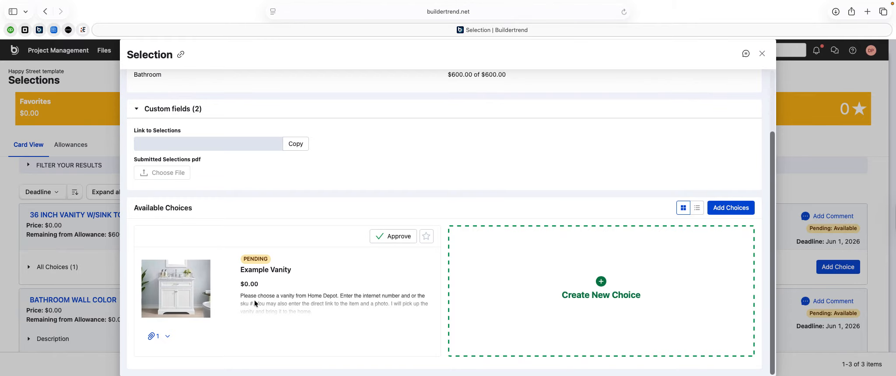
left_click(263, 269)
scroll(264, 267, "down", 10)
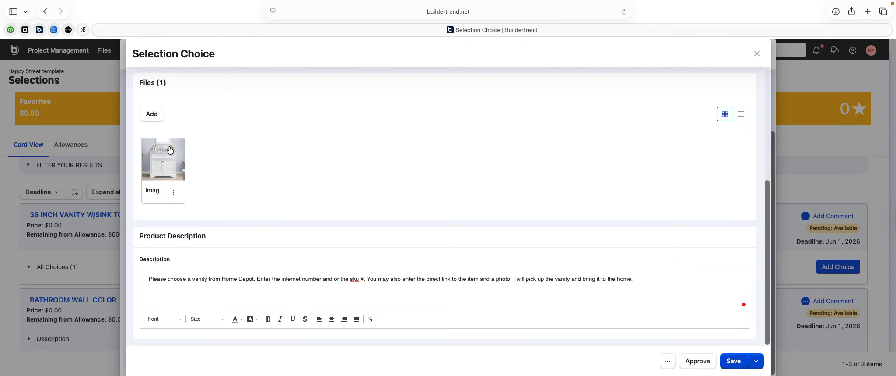
scroll(272, 193, "up", 5)
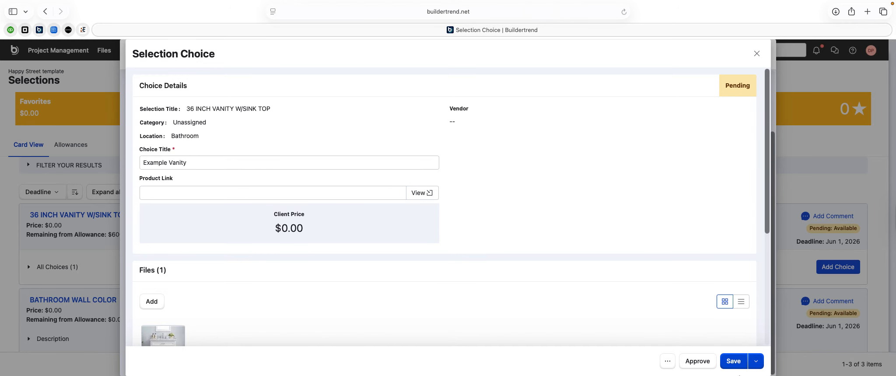
left_click(736, 360)
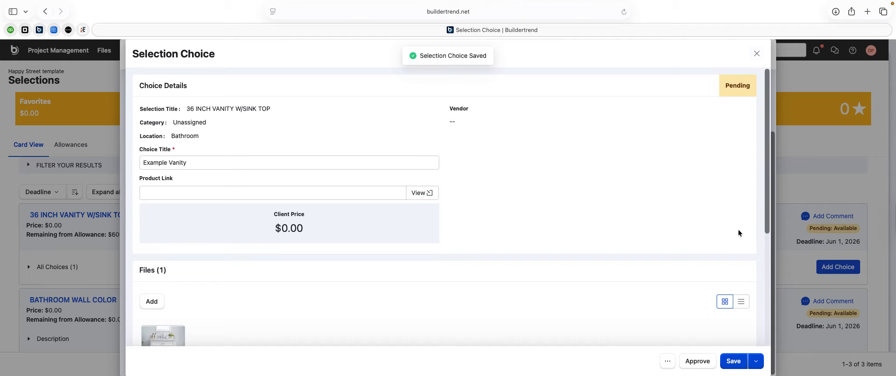
left_click(753, 361)
left_click(746, 347)
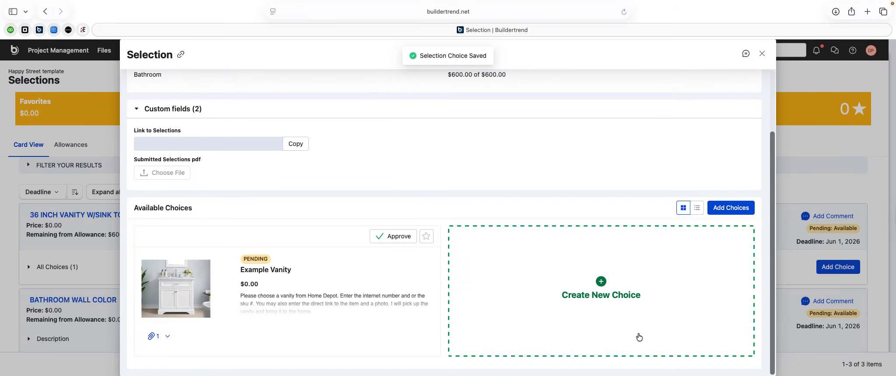
- Add a 'Vanity 30005 from Home Depot' choice to the vanity selection, keeping it on close
left_click(597, 284)
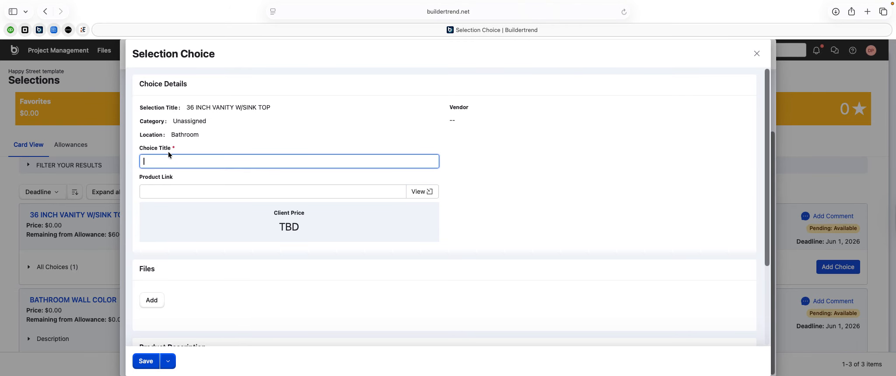
type("Vanity 30005 from Home Depot")
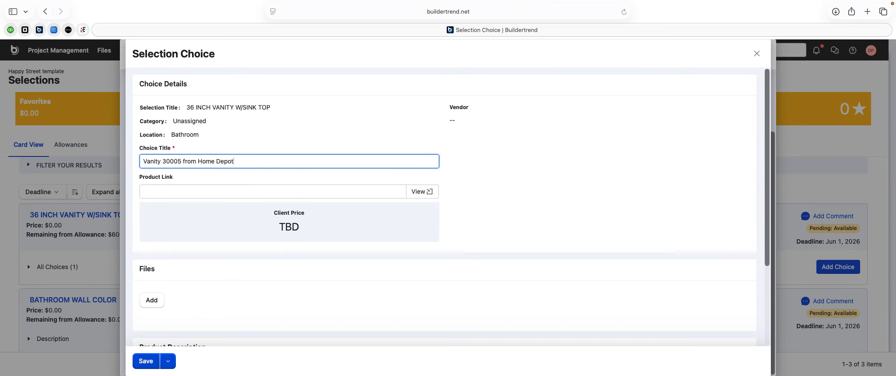
scroll(300, 172, "down", 1)
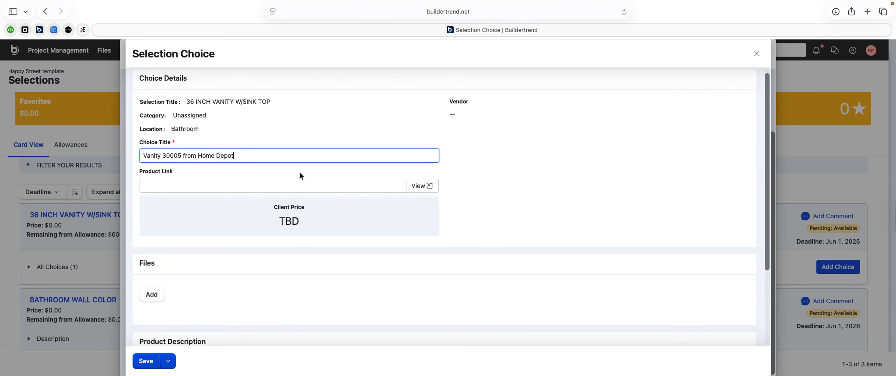
left_click(178, 185)
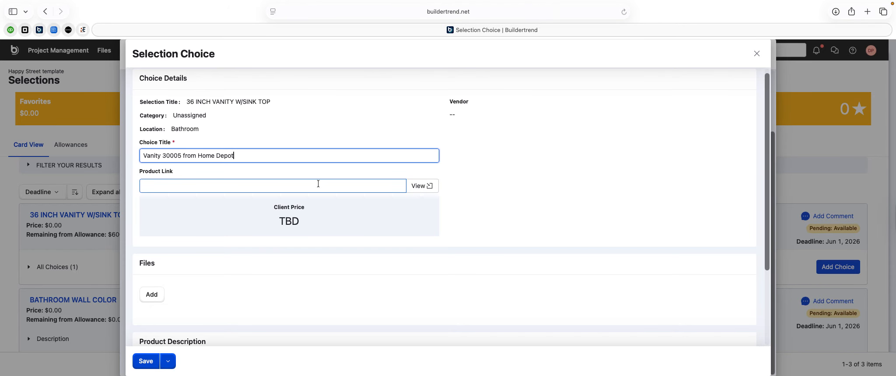
left_click(416, 185)
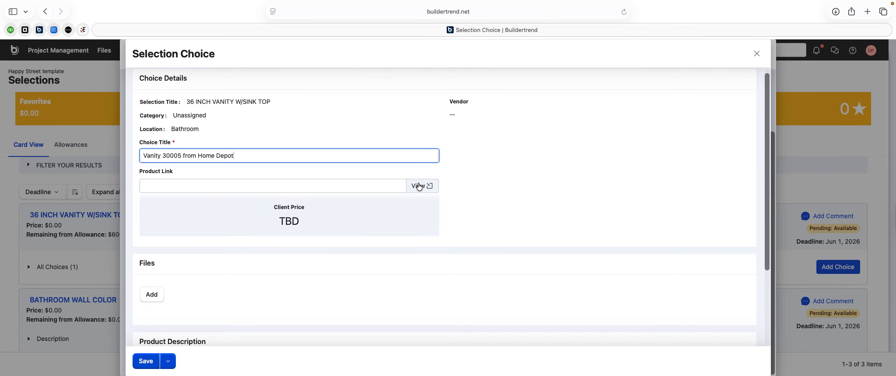
scroll(416, 184, "down", 5)
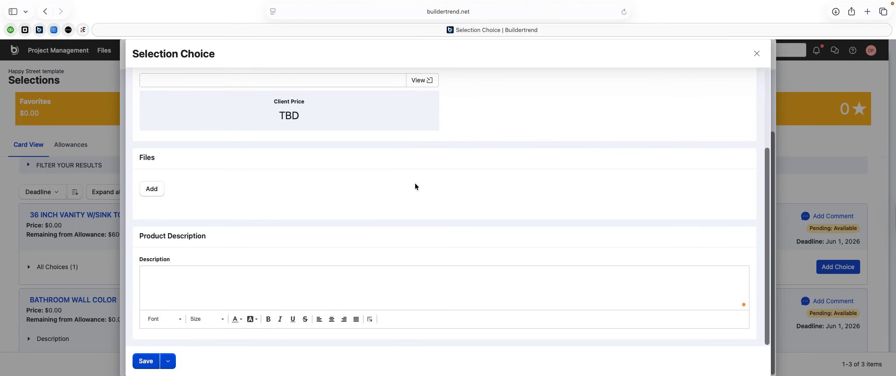
scroll(415, 183, "up", 5)
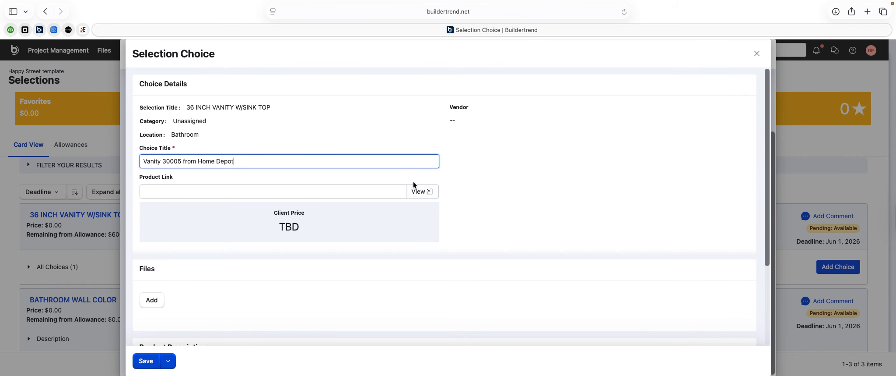
left_click(755, 54)
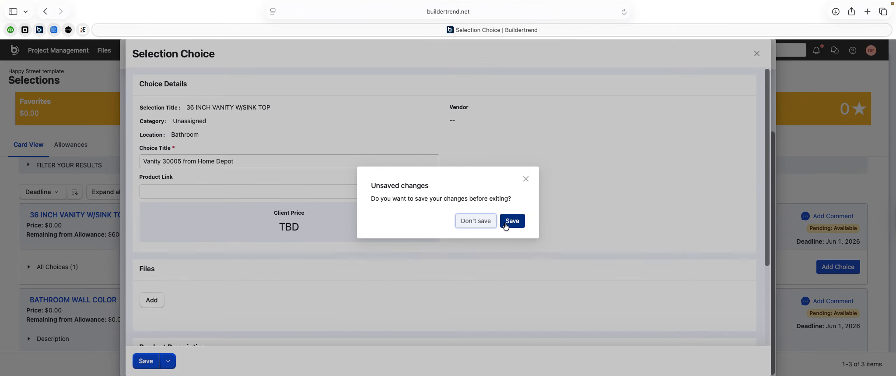
left_click(505, 222)
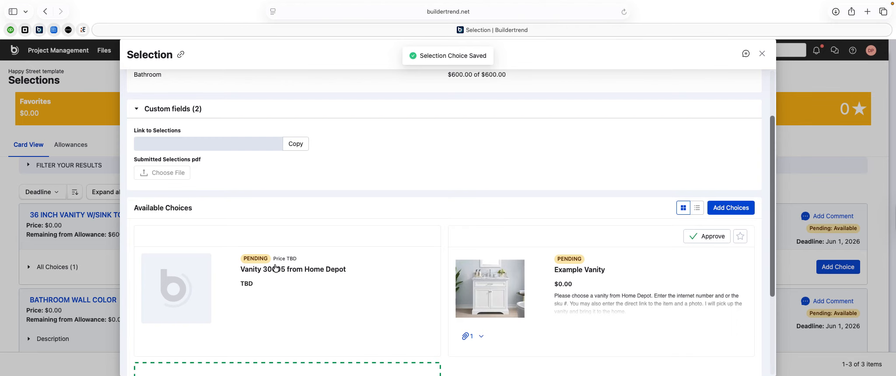
scroll(294, 254, "up", 3)
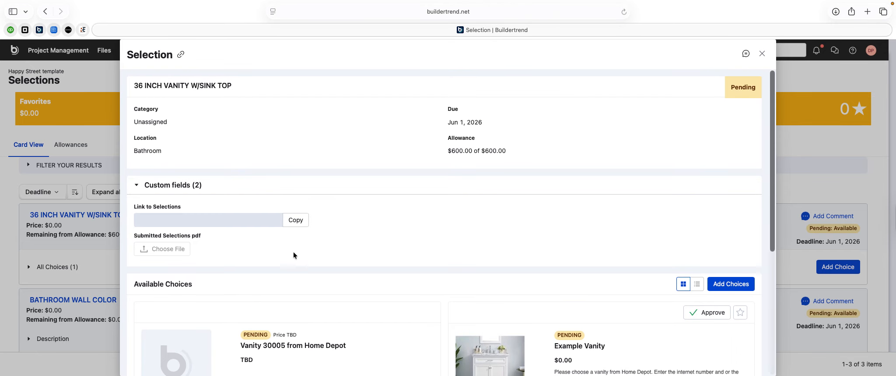
- Close the vanity selection and open the BATHROOM WALL COLOR selection
left_click(762, 54)
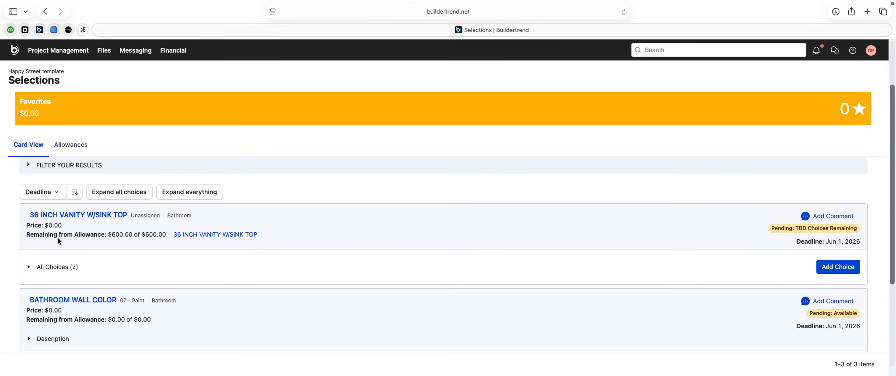
scroll(58, 239, "down", 3)
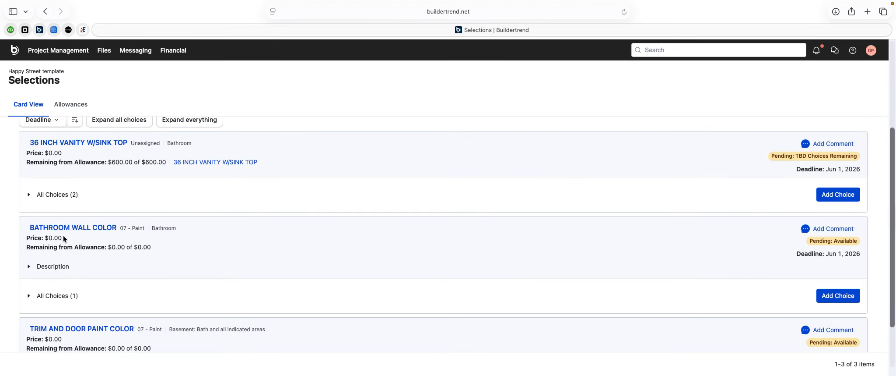
left_click(98, 226)
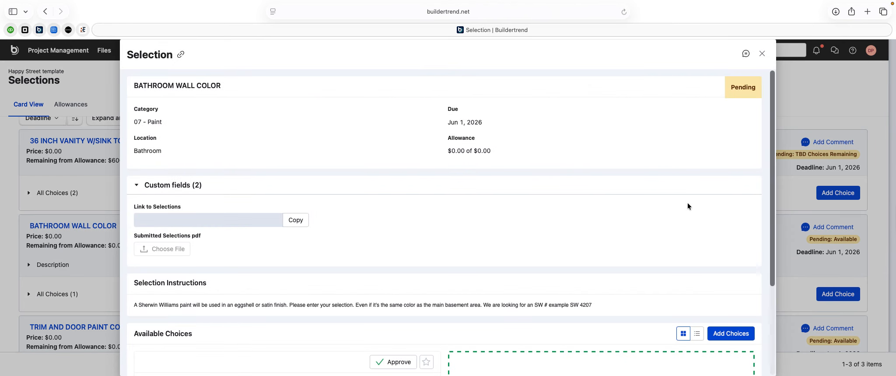
scroll(169, 223, "down", 5)
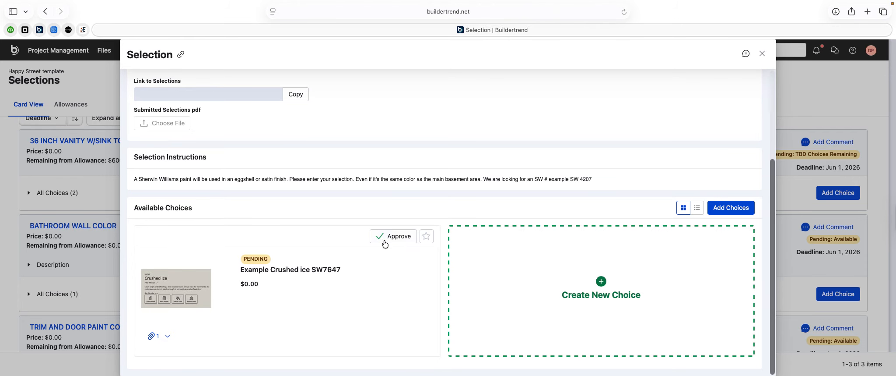
- Approve Example Crushed ice SW7647 with the disclaimer accepted and a drawn signature
left_click(399, 236)
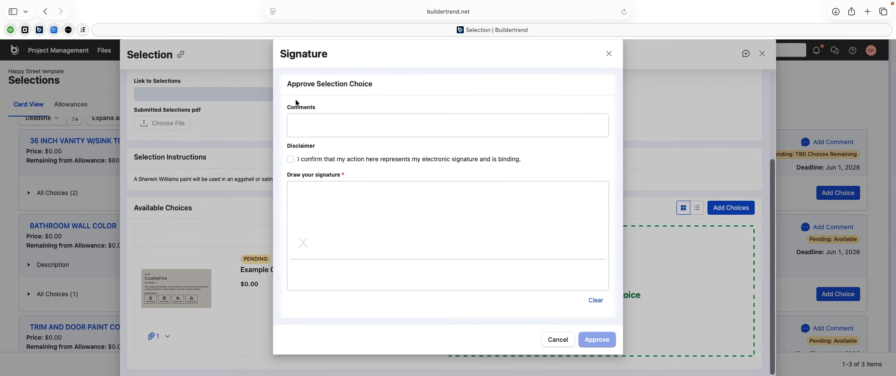
left_click(300, 119)
left_click(290, 159)
left_click_drag(310, 238, 391, 241)
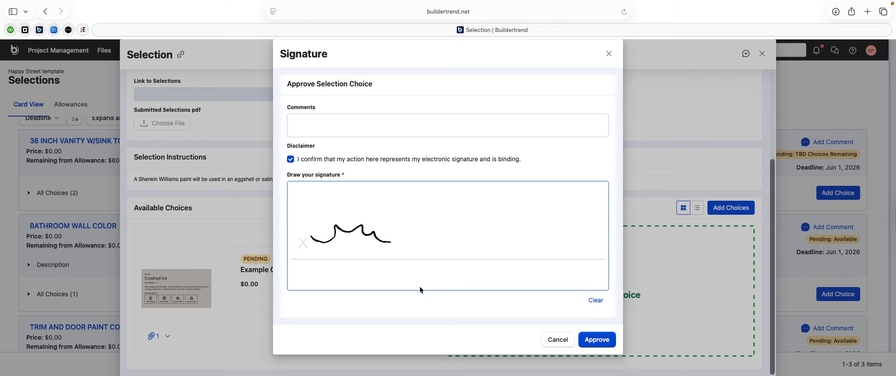
left_click(599, 340)
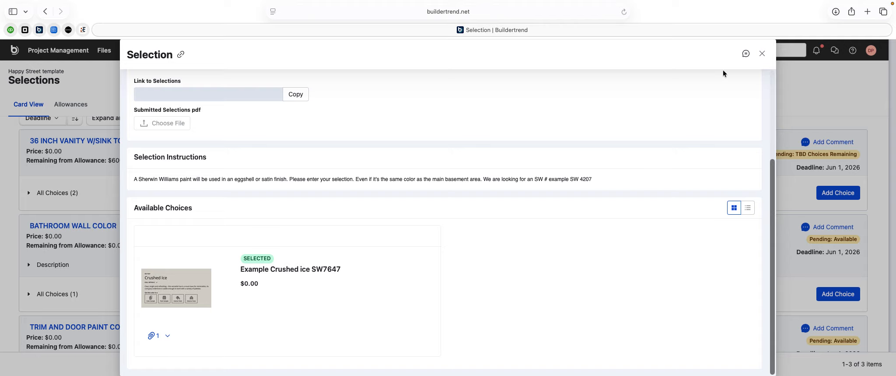
left_click(762, 53)
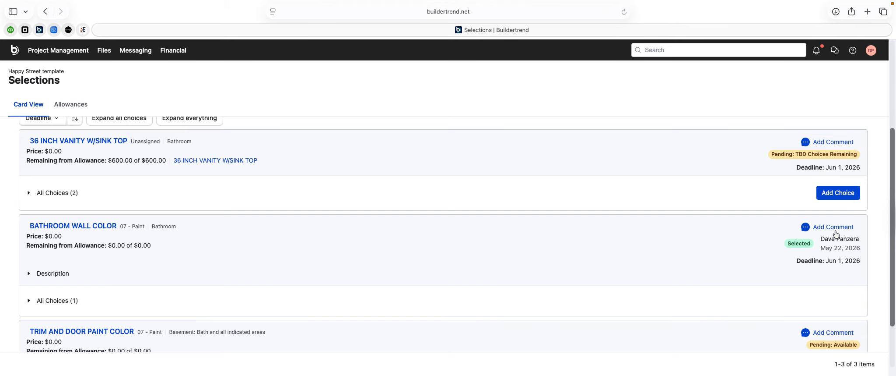
scroll(830, 280, "down", 2)
scroll(831, 280, "up", 5)
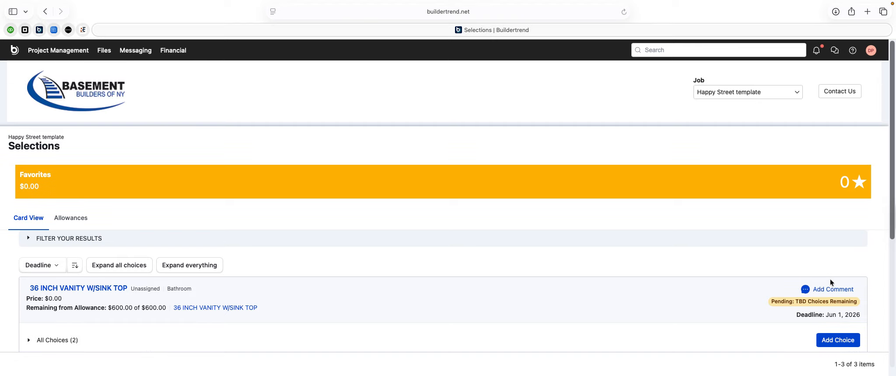
- Check the empty Tasks list, then open Files > Documents
left_click(78, 52)
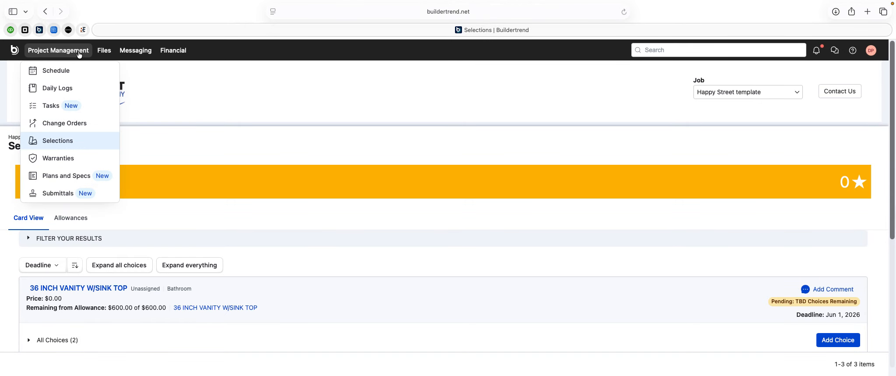
left_click(50, 105)
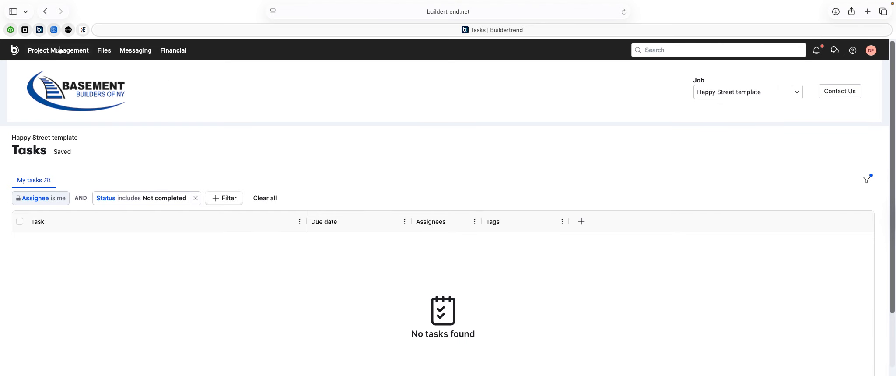
left_click(105, 52)
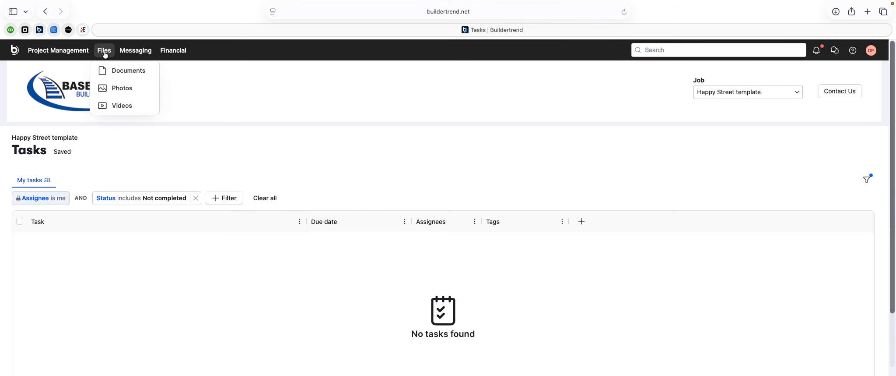
left_click(112, 70)
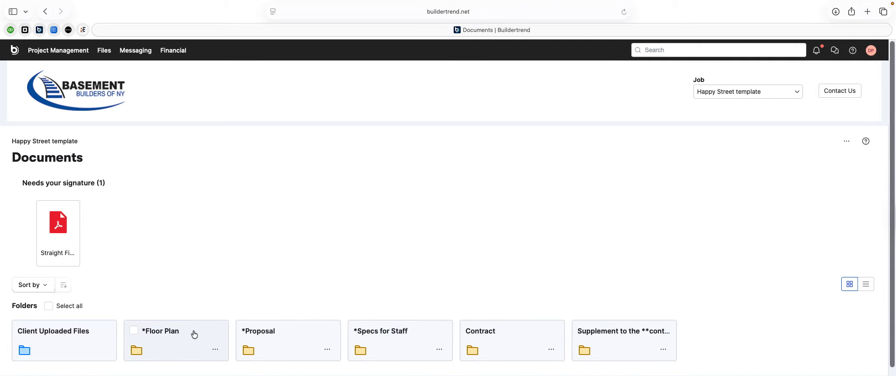
- Open Straight Fireplace detail revised in the *Floor Plan folder and start signing it
left_click(159, 329)
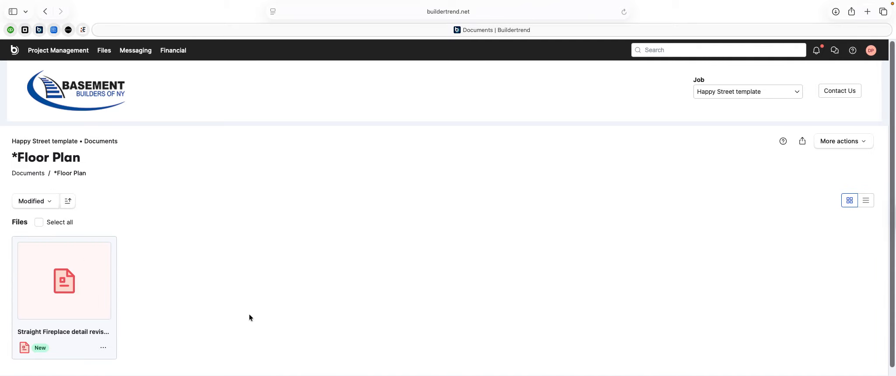
left_click(62, 278)
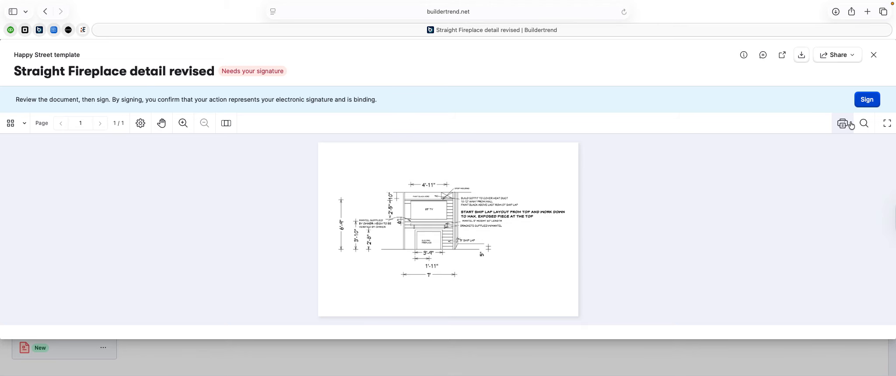
left_click(867, 100)
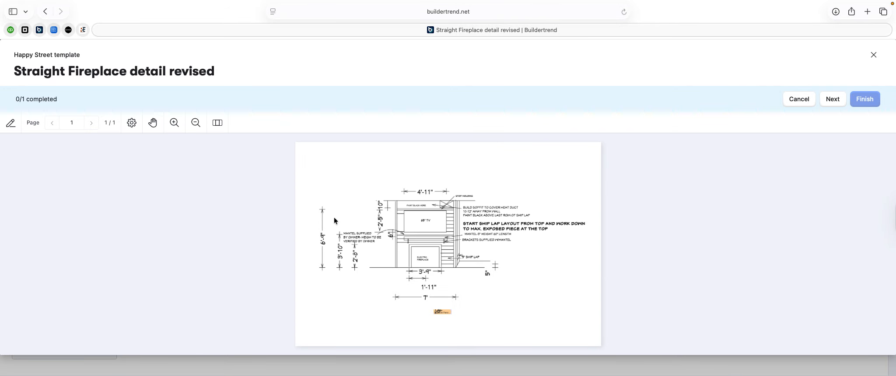
- Place a typed signature with the signer's name in the drawing's signature field, then choose Finish
left_click(442, 312)
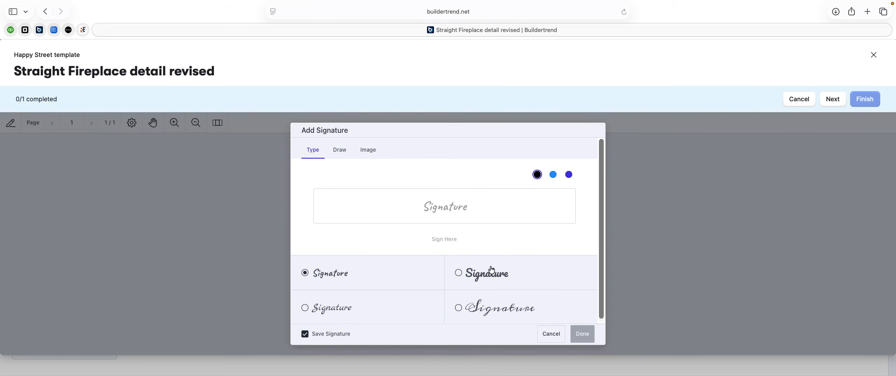
left_click(448, 213)
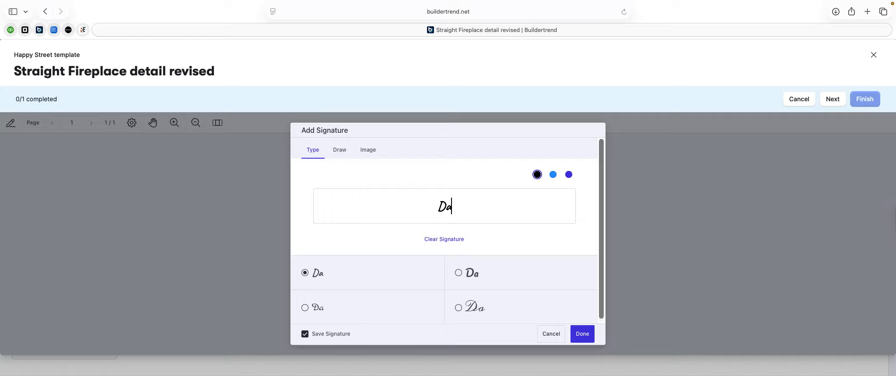
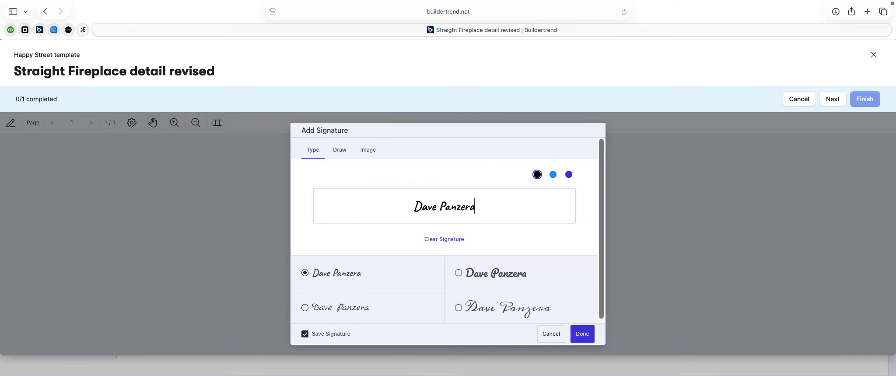
left_click(581, 335)
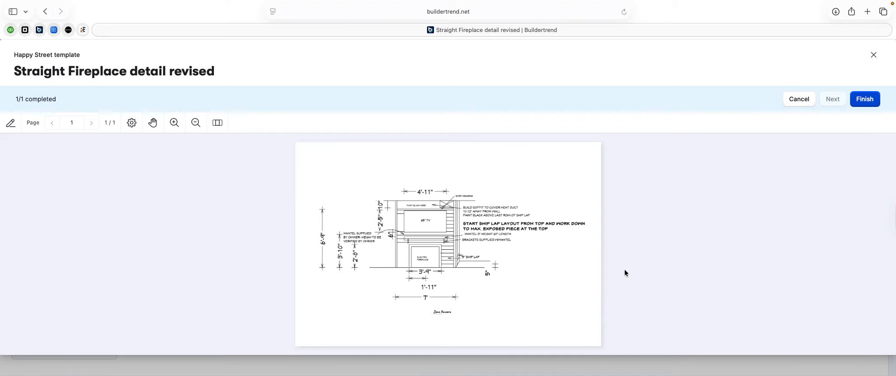
left_click(861, 99)
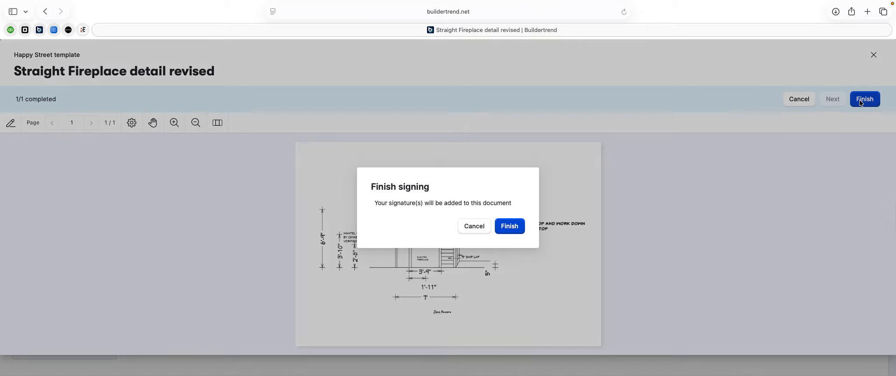
- Confirm the signature in the Finish signing dialog and close the document viewer
left_click(509, 226)
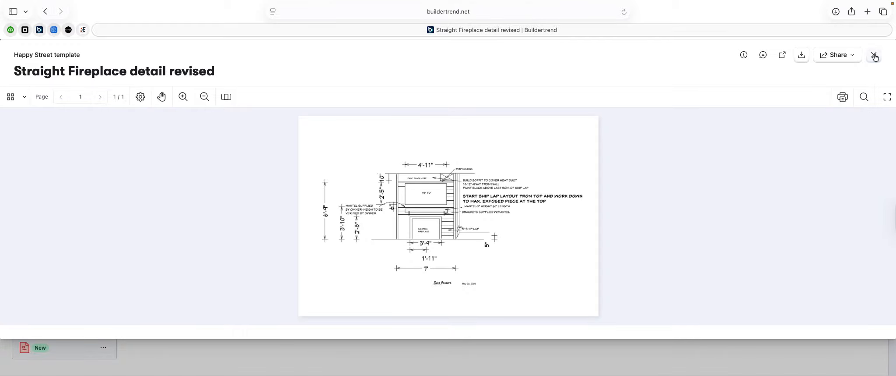
left_click(874, 56)
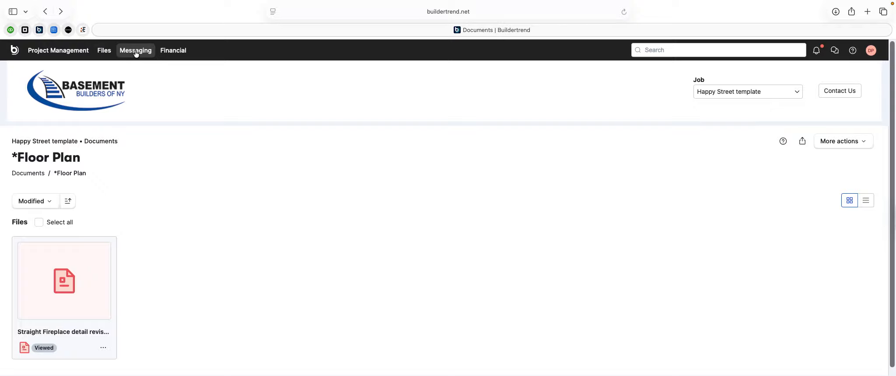
- Open the Welcome message from the Messaging > Messages inbox
left_click(173, 52)
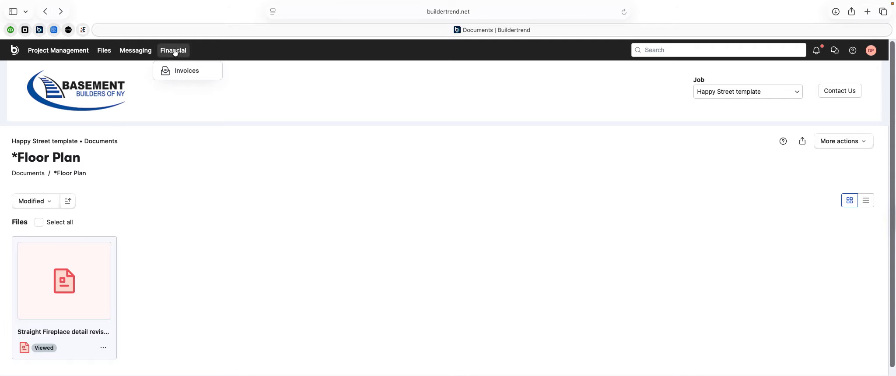
left_click(137, 52)
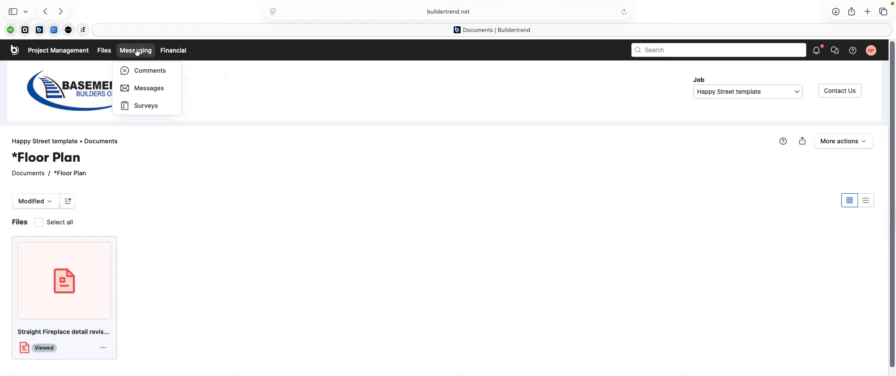
left_click(147, 88)
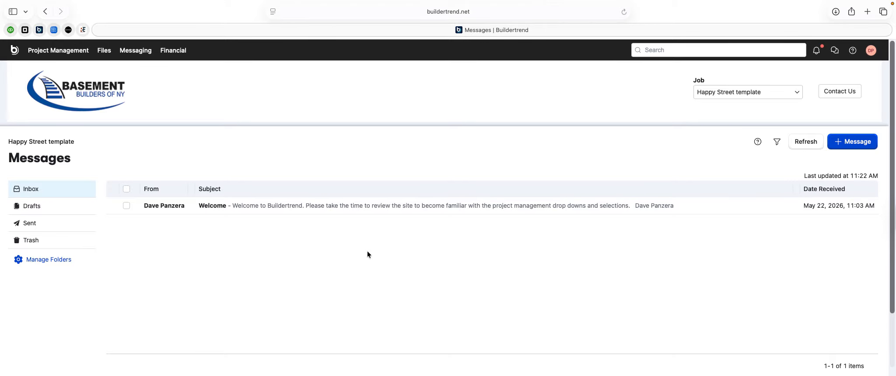
left_click(220, 207)
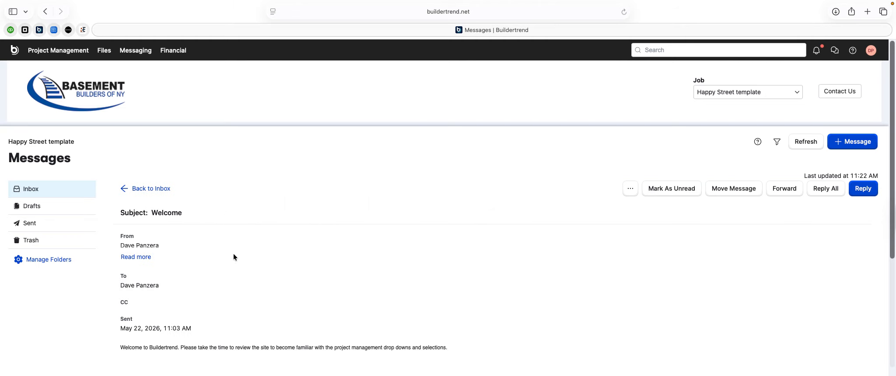
scroll(233, 256, "down", 3)
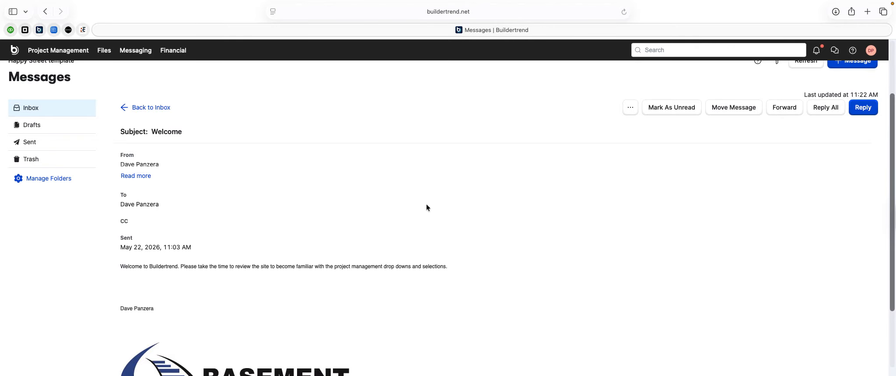
scroll(427, 207, "up", 3)
- Reply to the Welcome message with a short placeholder body and send it
left_click(857, 194)
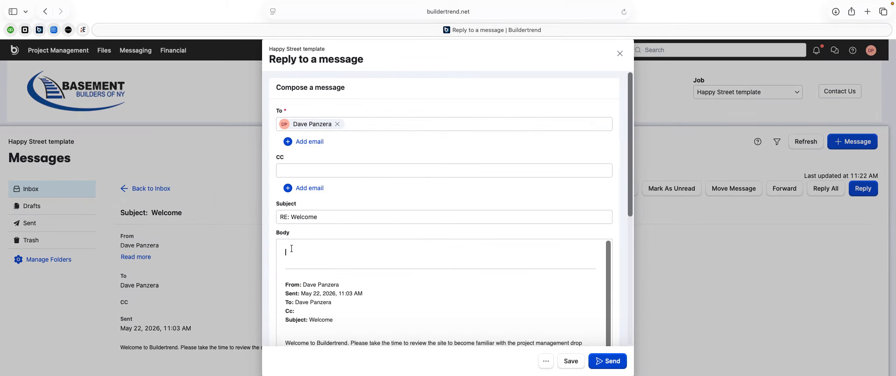
left_click(292, 249)
type("dsiuhsishfosijpdokggf")
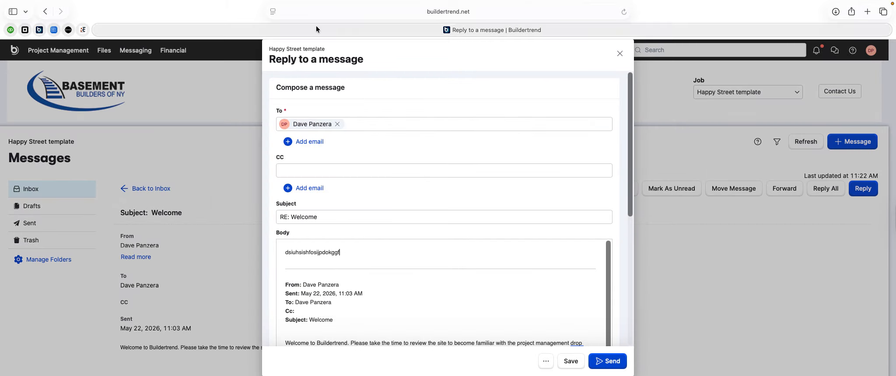
left_click(615, 363)
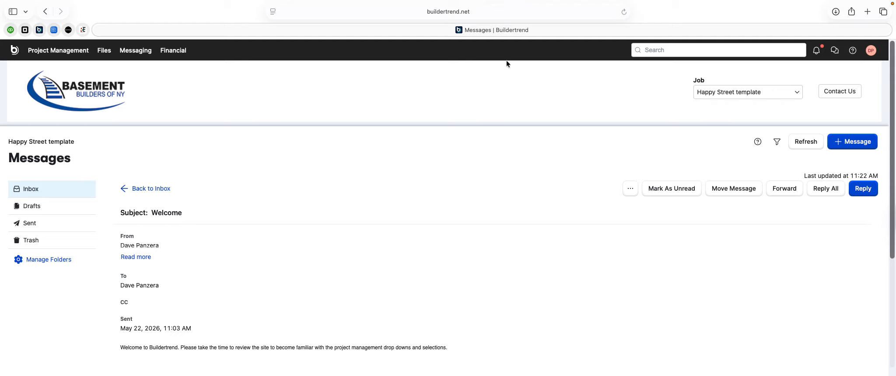
- Start a new message addressed to two internal users, leaving the owner off
left_click(840, 142)
left_click(302, 124)
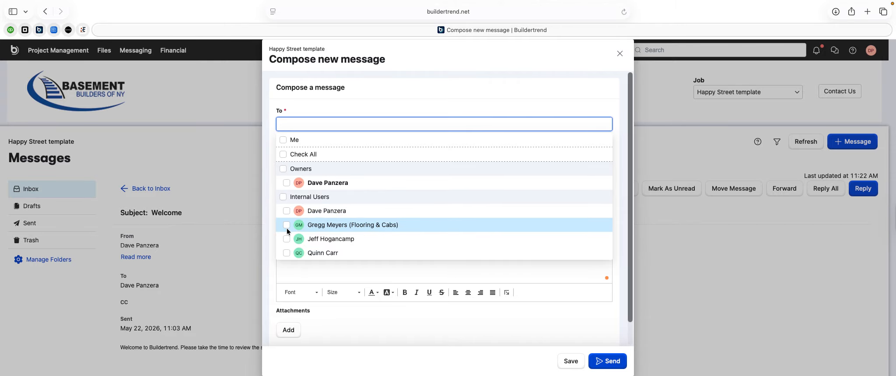
left_click(287, 182)
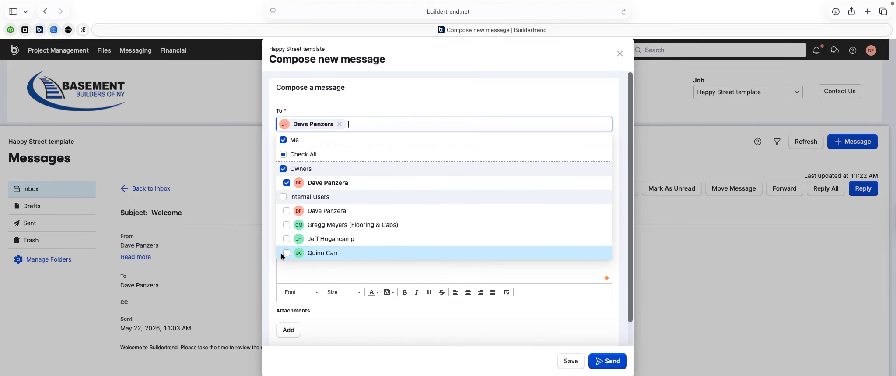
left_click(286, 183)
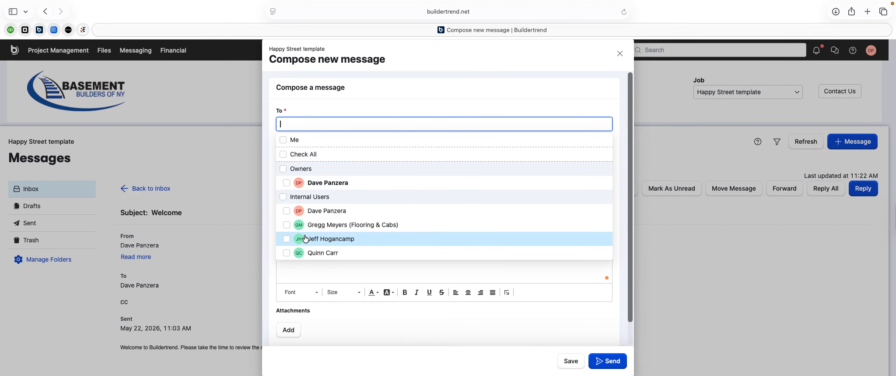
left_click(287, 211)
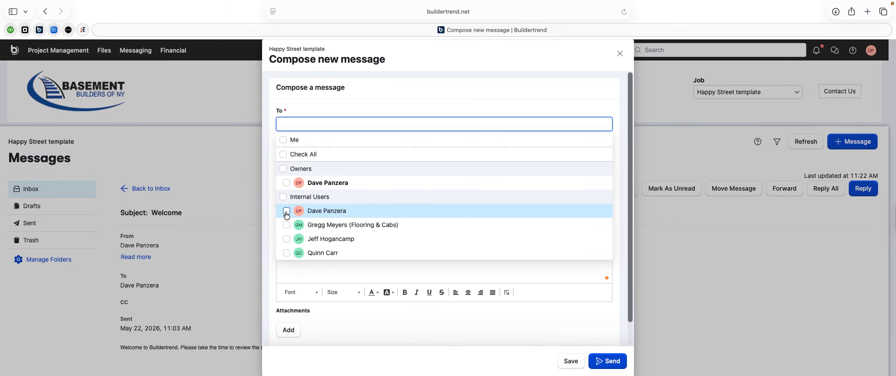
left_click(287, 253)
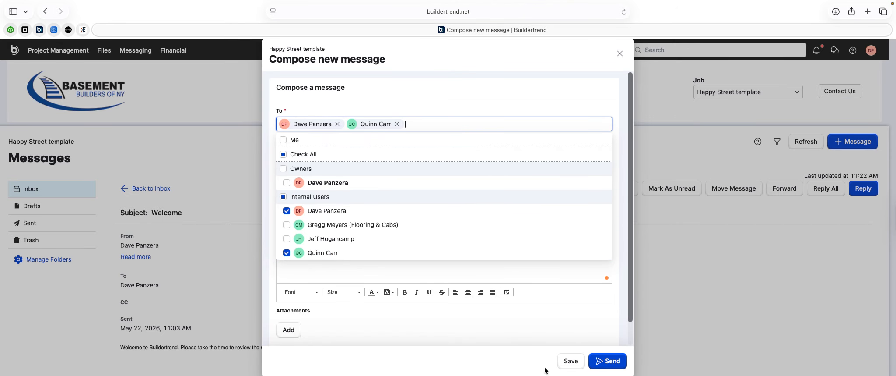
double_click(486, 326)
- Give the message subject 'selections' and body 'I could use some assistance', then send it
left_click(281, 217)
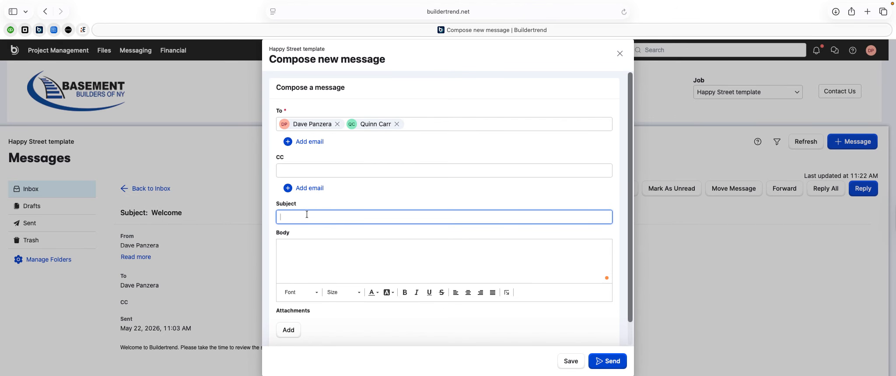
type("selections")
left_click(282, 243)
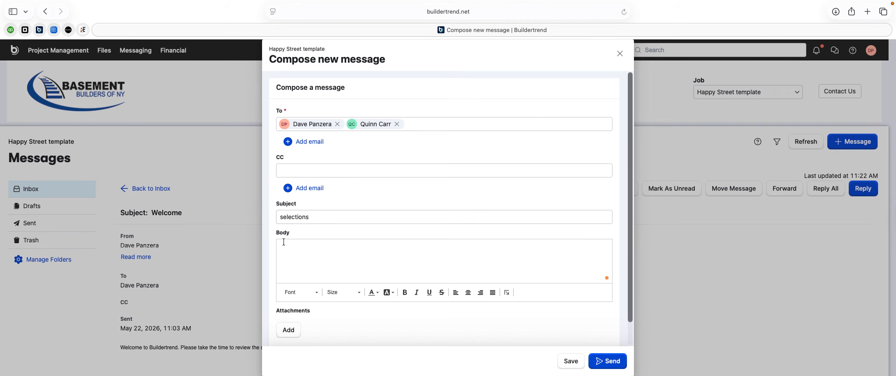
type("I")
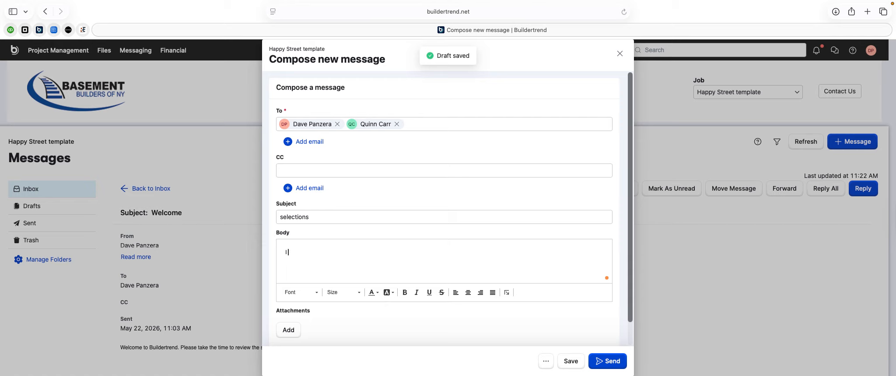
type(" could use some a")
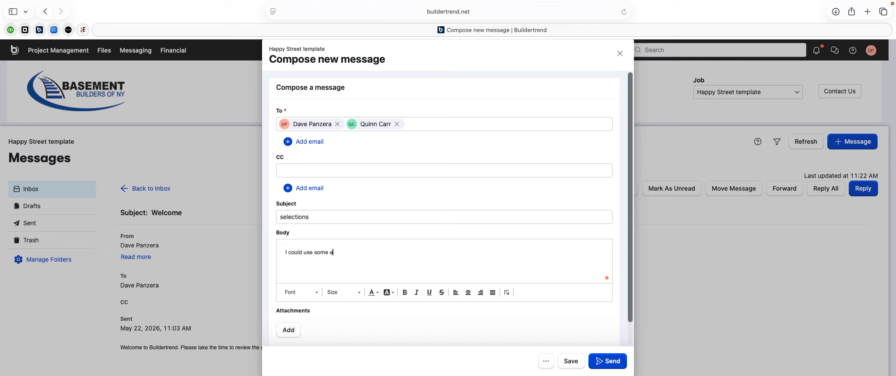
type("ssistance")
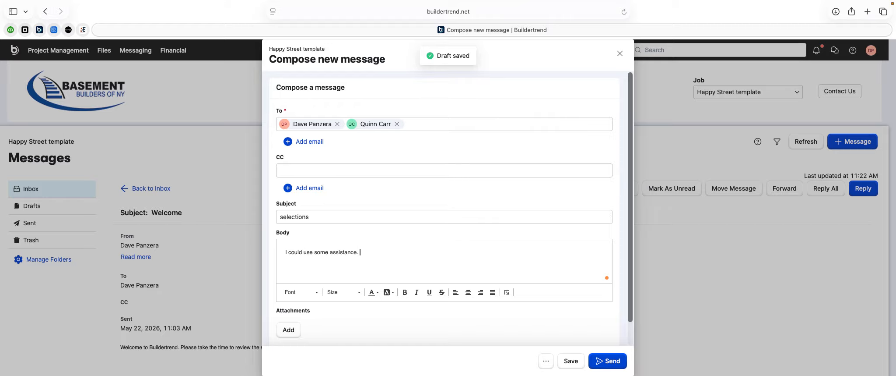
left_click(599, 361)
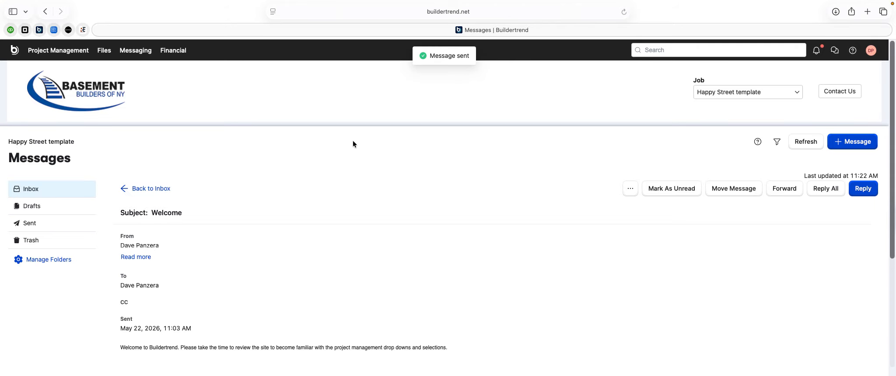
- Return to the Messages inbox, start a new message to one recipient, and close its file upload unsent
left_click(128, 55)
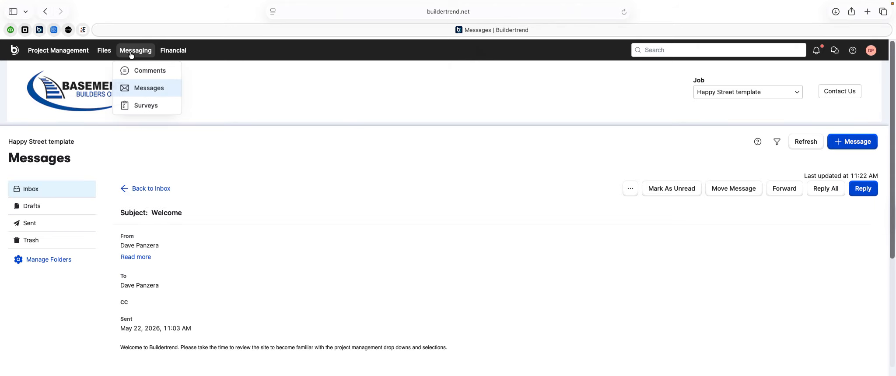
left_click(155, 91)
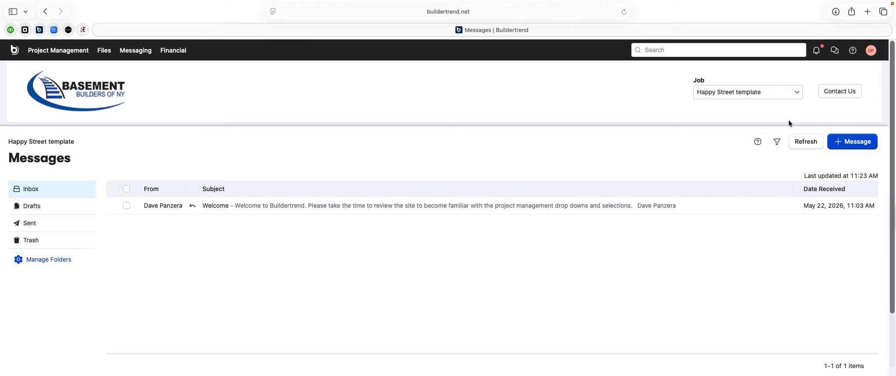
left_click(853, 141)
left_click(291, 127)
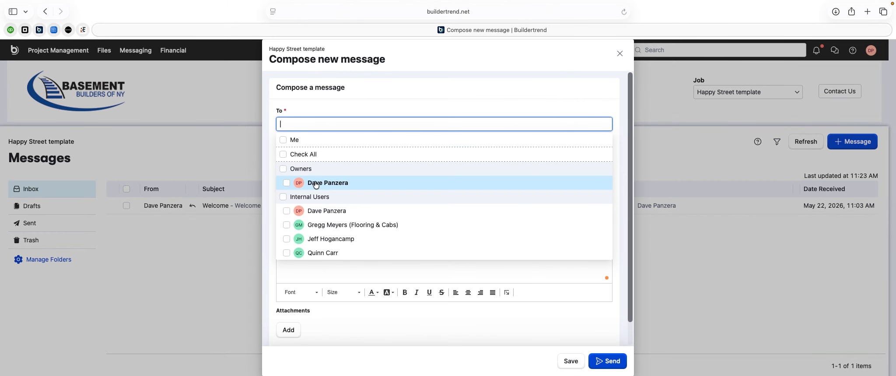
left_click(325, 97)
scroll(288, 293, "down", 1)
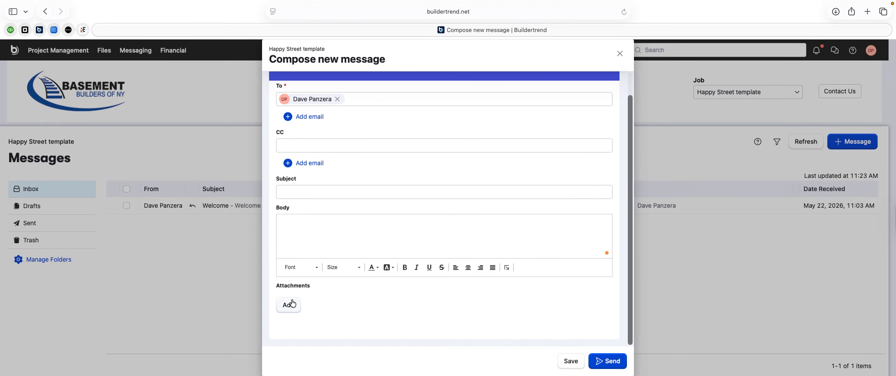
left_click(289, 305)
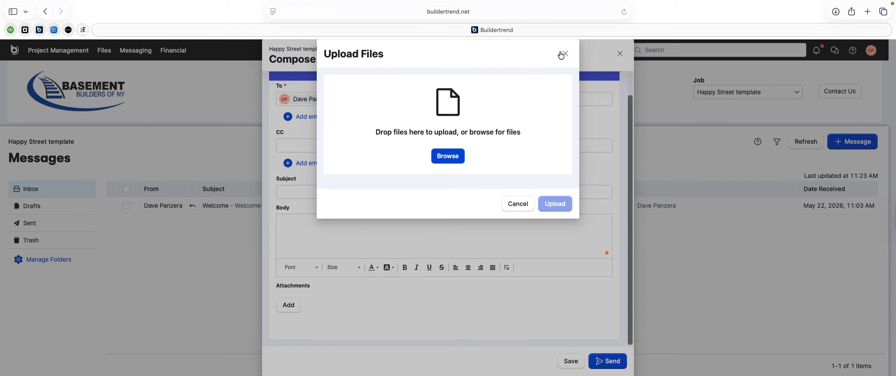
left_click(565, 54)
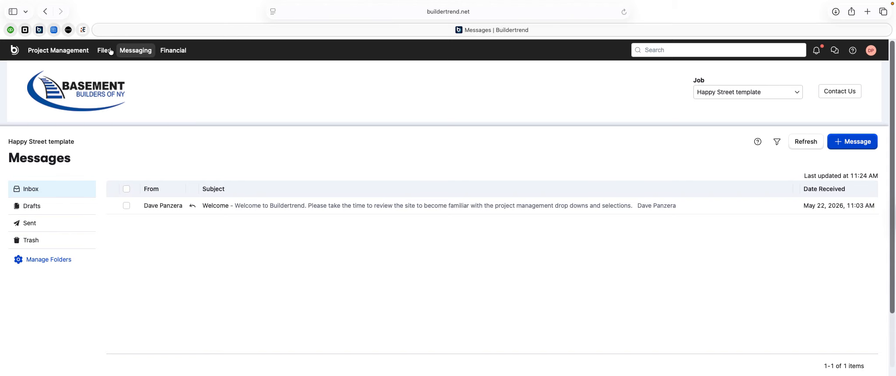
- Go to the job's Documents and open the *Proposal folder
left_click(80, 50)
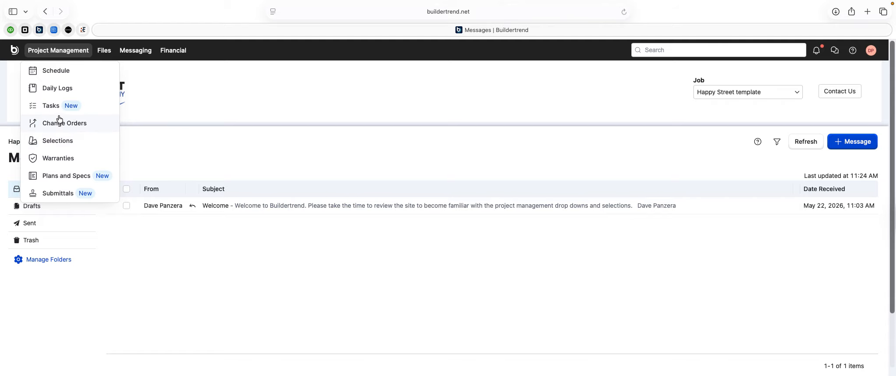
mouse_move(102, 53)
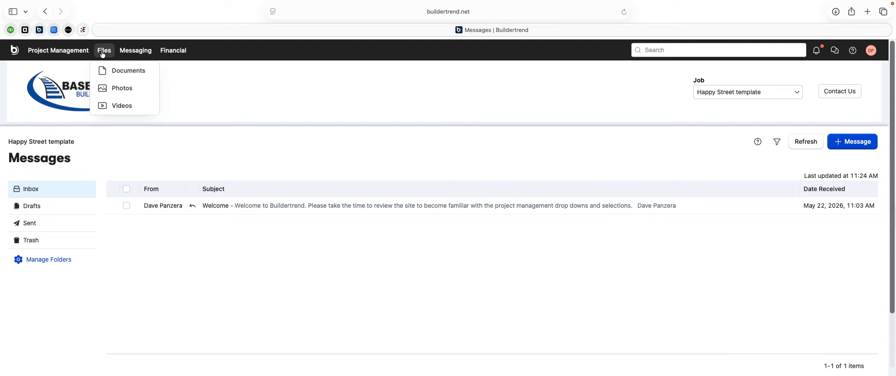
left_click(115, 73)
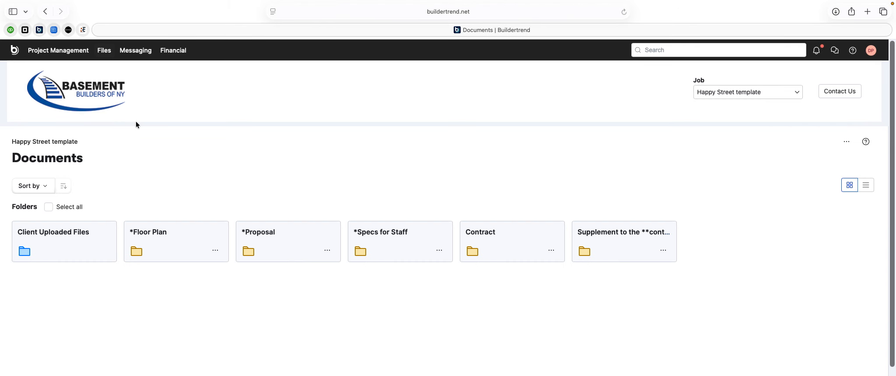
left_click(270, 236)
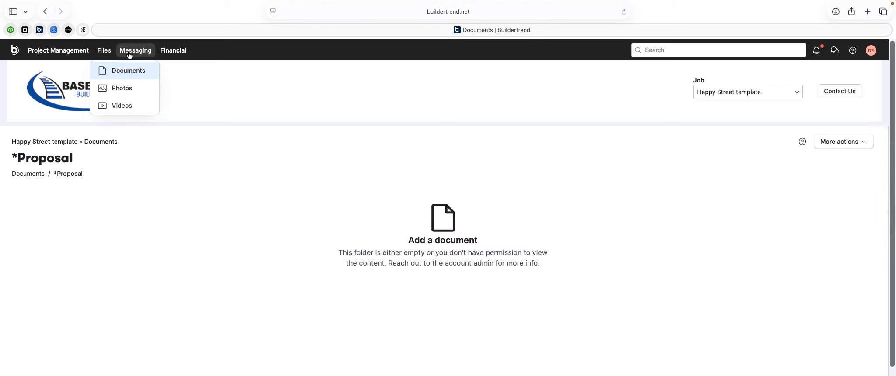
- View the empty Comments page, then the Chat conversations page
mouse_move(129, 53)
left_click(143, 70)
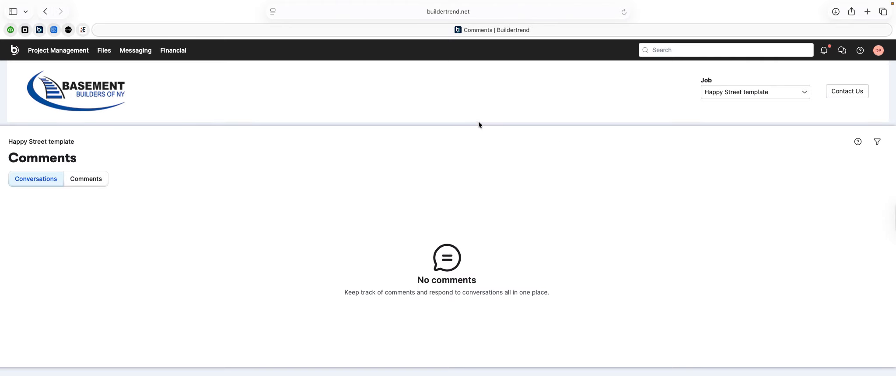
left_click(841, 53)
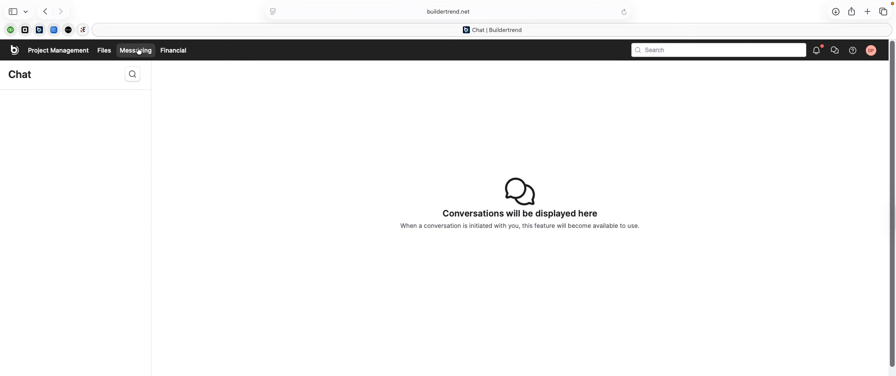
- Go back through Comments to the job's Documents folder list
mouse_move(138, 51)
left_click(140, 70)
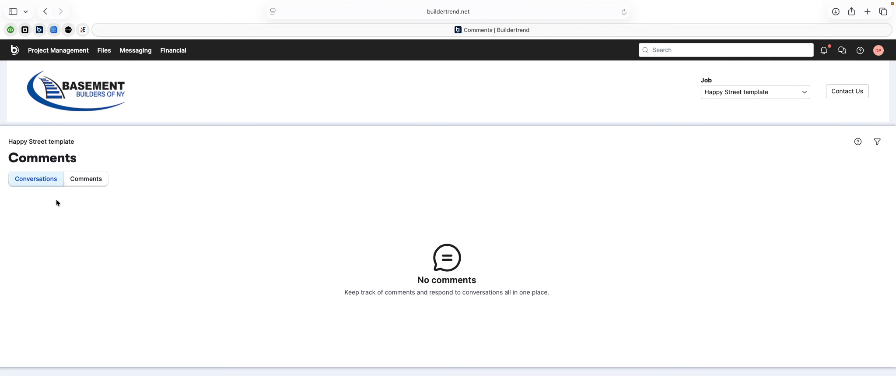
mouse_move(106, 60)
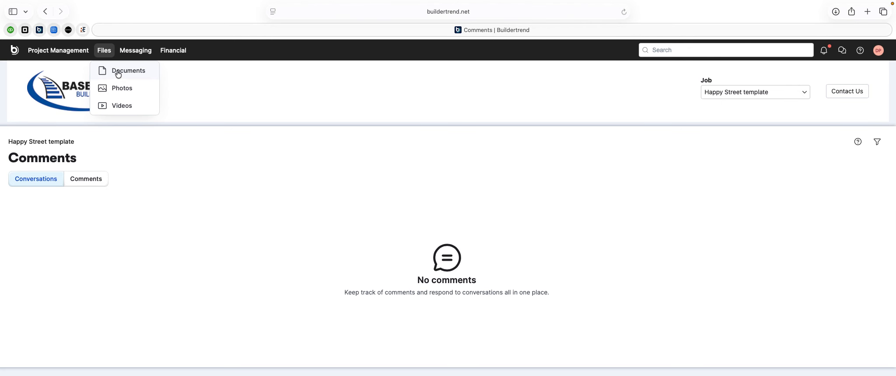
left_click(116, 70)
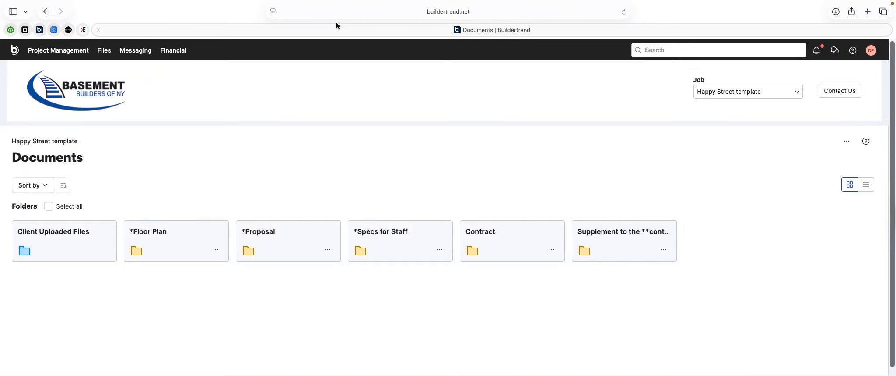
- View the job Schedule calendar, then scroll through the project Summary's action items and updates
left_click(70, 55)
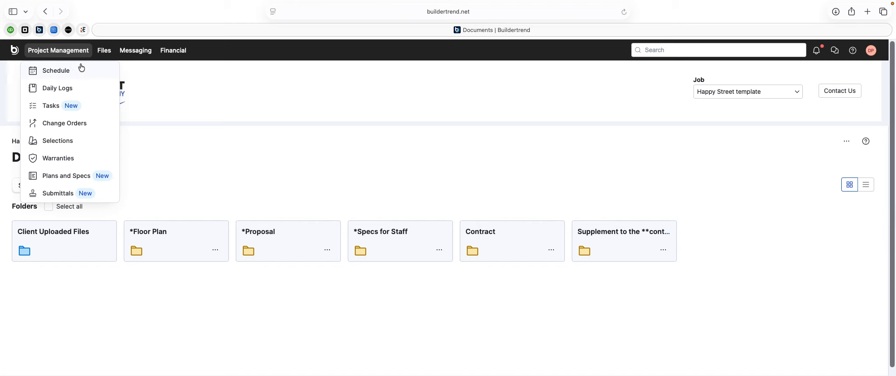
left_click(66, 73)
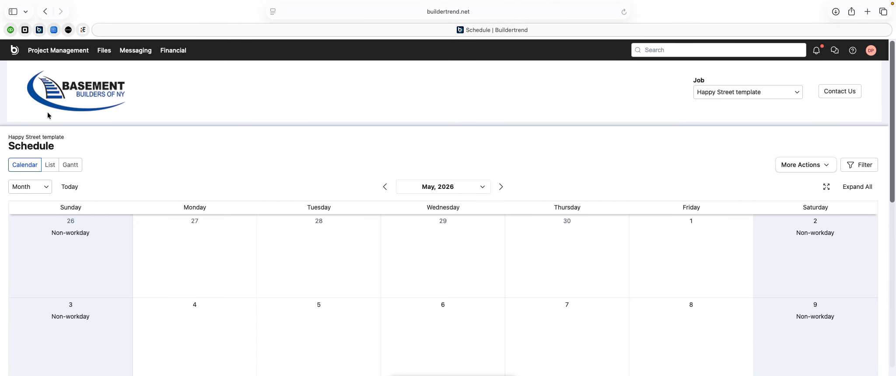
left_click(14, 50)
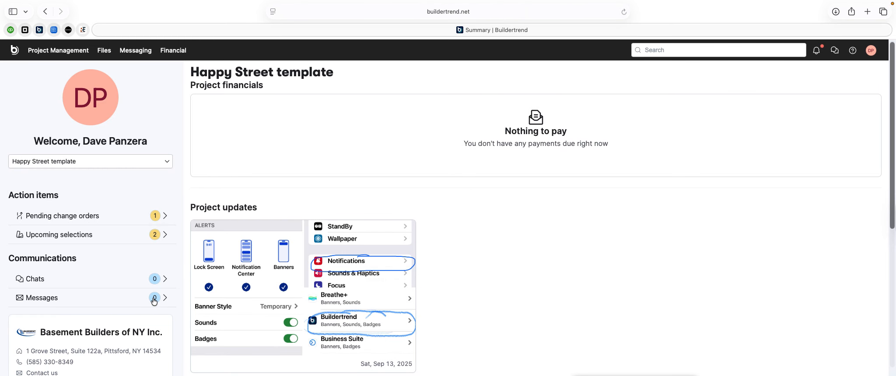
scroll(155, 300, "down", 1)
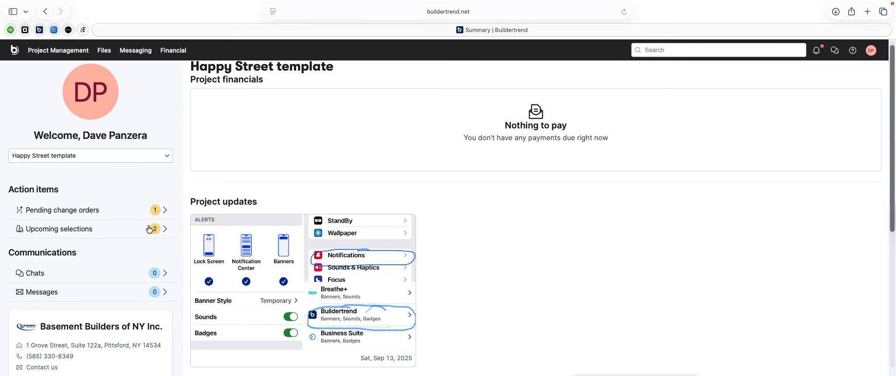
scroll(151, 206, "down", 5)
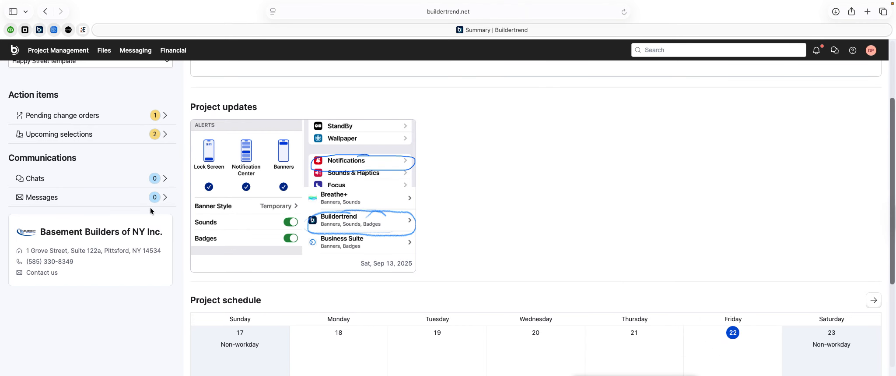
scroll(149, 208, "up", 3)
scroll(148, 208, "up", 3)
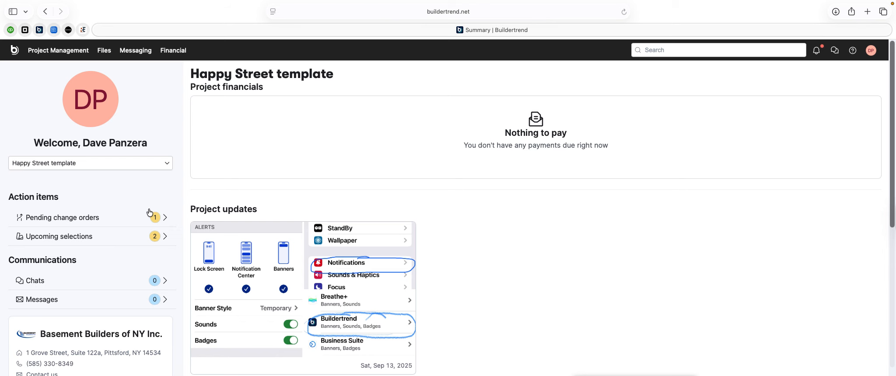